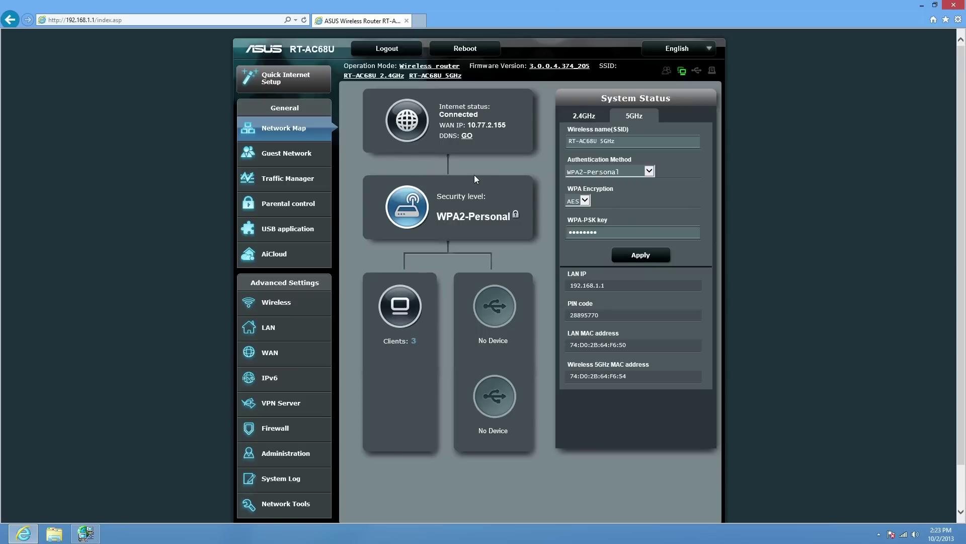
Open the Guest Network page from the General section of the sidebar.
{"action": "left_click", "coordinate": [296, 164]}
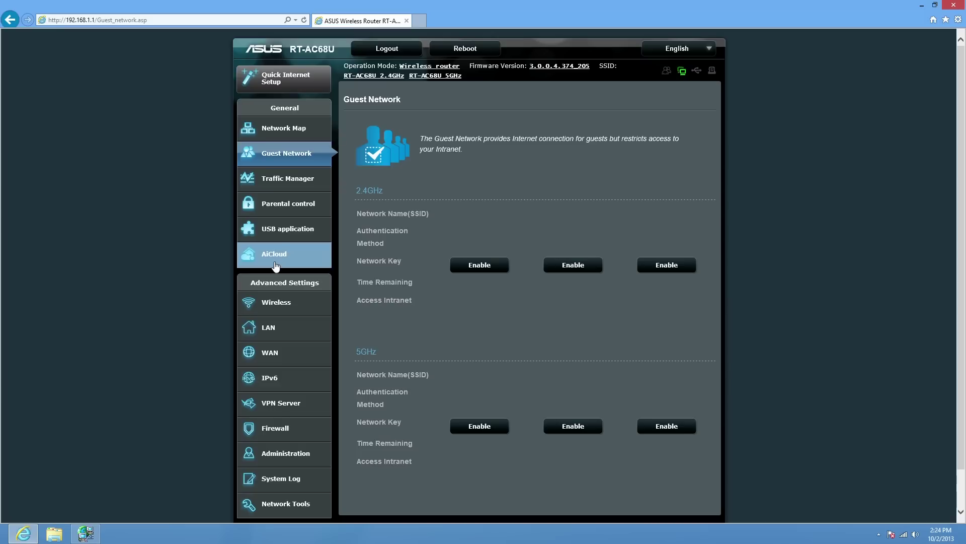
Open the Traffic Manager QoS page from the sidebar.
{"action": "left_click", "coordinate": [290, 179]}
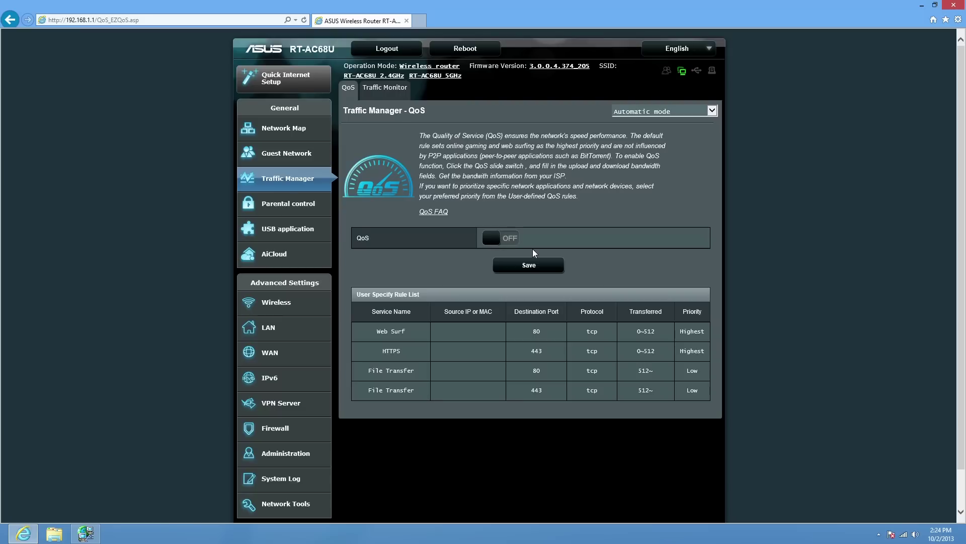
Switch QoS on, keeping Automatic mode, then go to the Parental control page.
{"action": "left_click", "coordinate": [518, 240]}
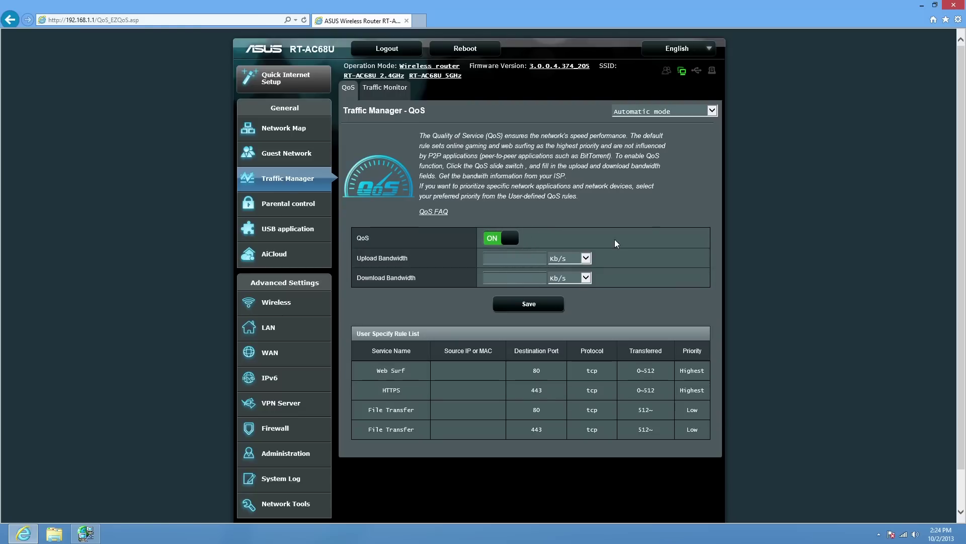
{"action": "left_click", "coordinate": [669, 111]}
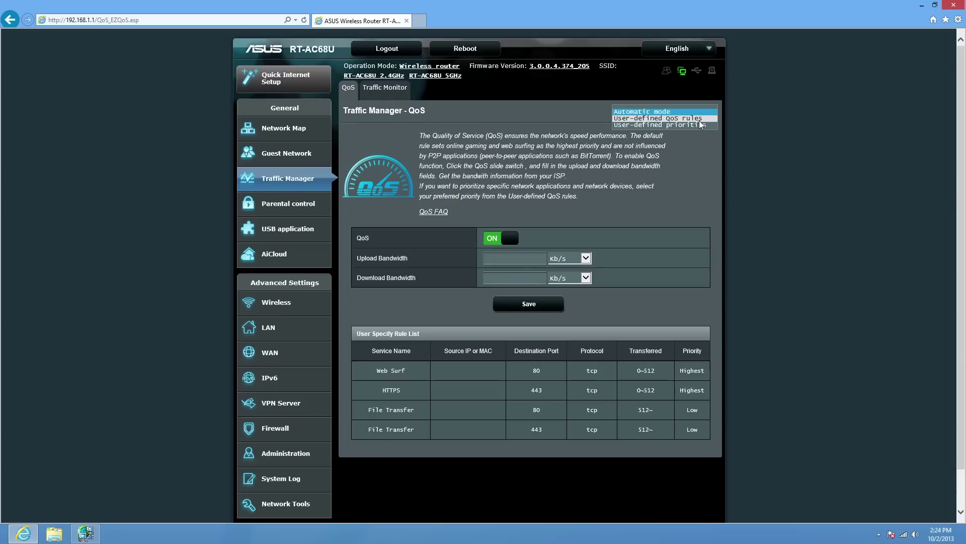
{"action": "left_click", "coordinate": [685, 170]}
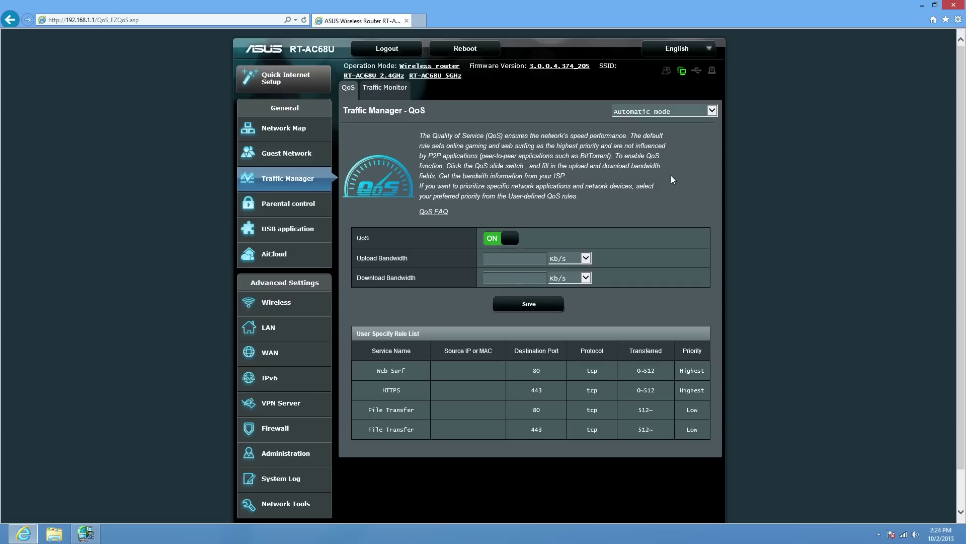
{"action": "left_click", "coordinate": [299, 216]}
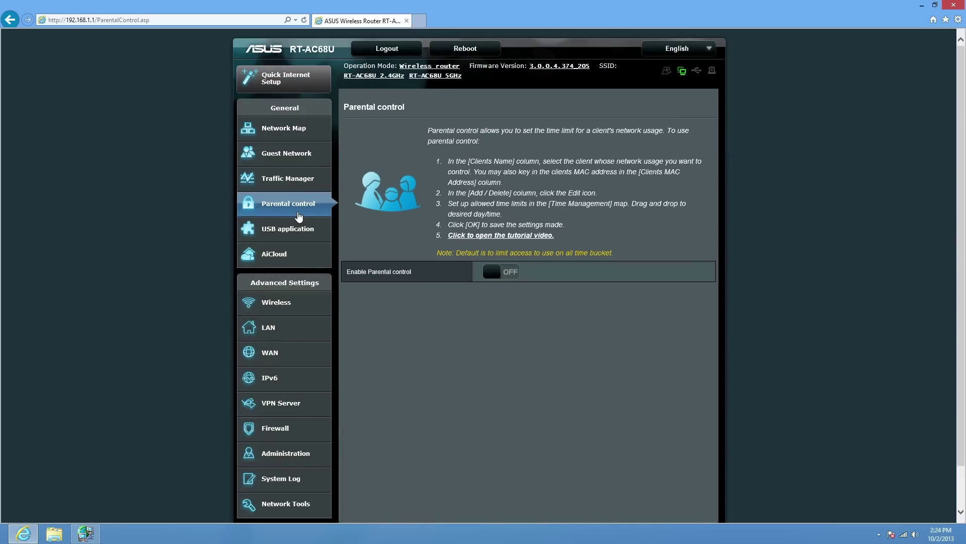
Turn parental control on and add a connected client device to the restricted list.
{"action": "left_click", "coordinate": [515, 274]}
{"action": "left_click", "coordinate": [507, 371]}
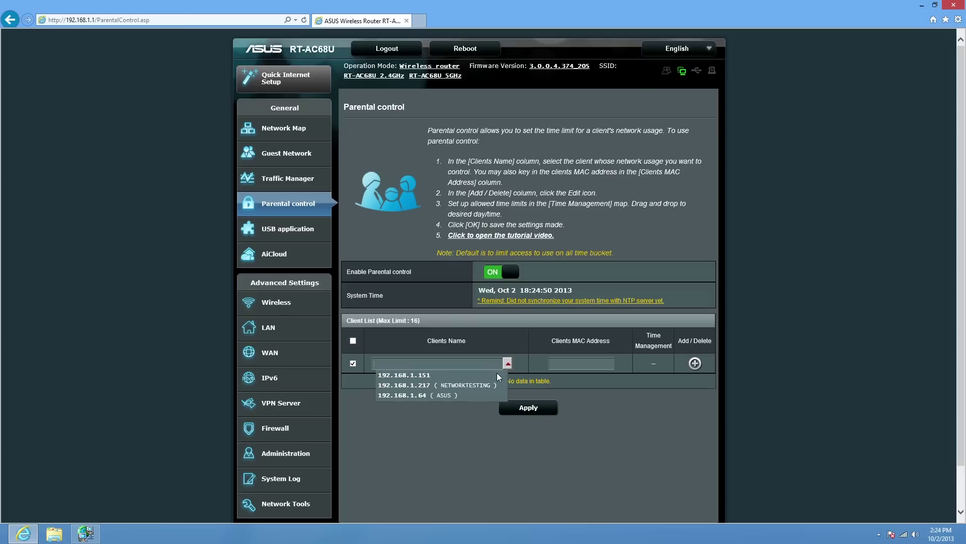
{"action": "left_click", "coordinate": [475, 383]}
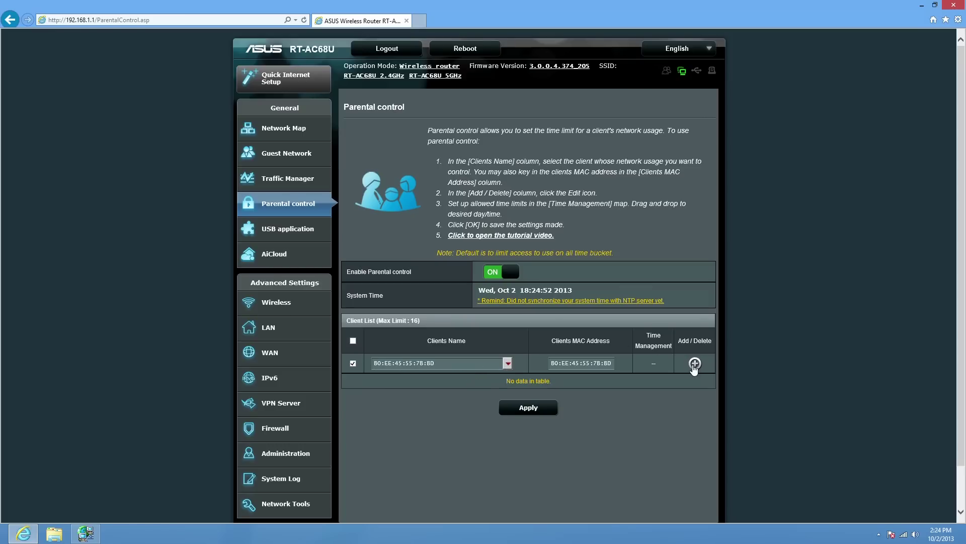
{"action": "left_click", "coordinate": [693, 364]}
{"action": "left_click", "coordinate": [658, 387]}
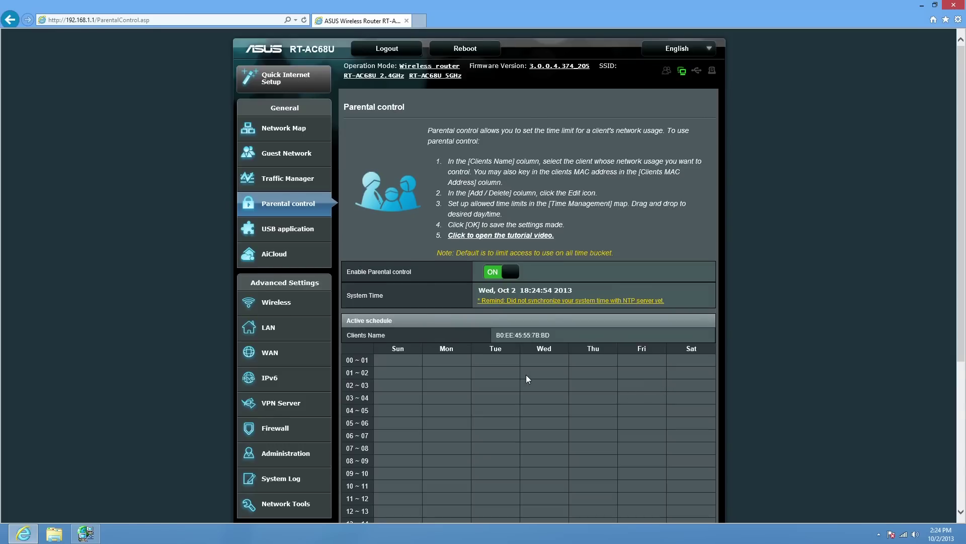
Allow the client Mon 02–11, Tue 09–20, Wed 04–13, Thu 05–13, Fri 09–22, then open USB application.
{"action": "scroll", "coordinate": [525, 380], "scroll_direction": "down", "scroll_amount": 4}
{"action": "left_click_drag", "start_coordinate": [456, 164], "coordinate": [453, 264]}
{"action": "left_click_drag", "start_coordinate": [498, 370], "coordinate": [496, 251]}
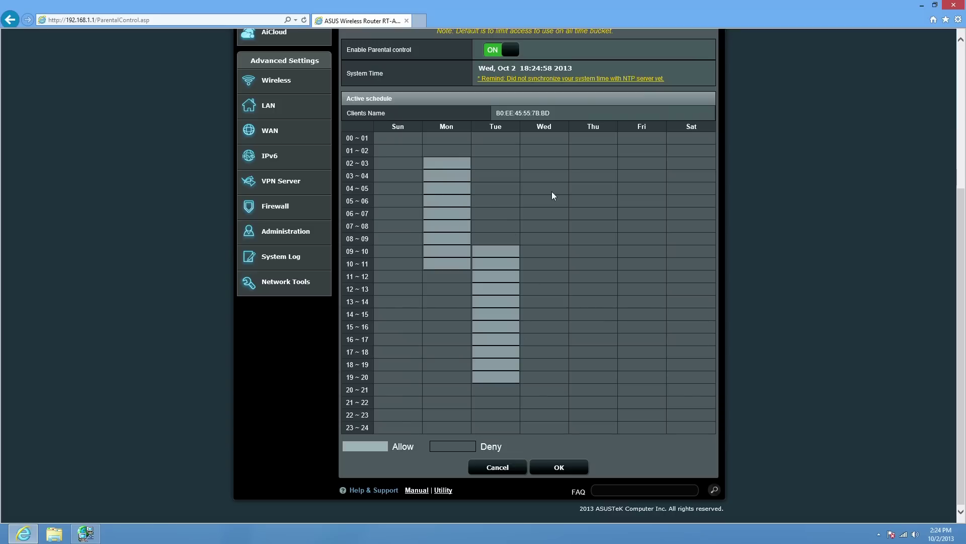
{"action": "left_click_drag", "start_coordinate": [552, 194], "coordinate": [566, 291]}
{"action": "left_click_drag", "start_coordinate": [597, 201], "coordinate": [604, 289]}
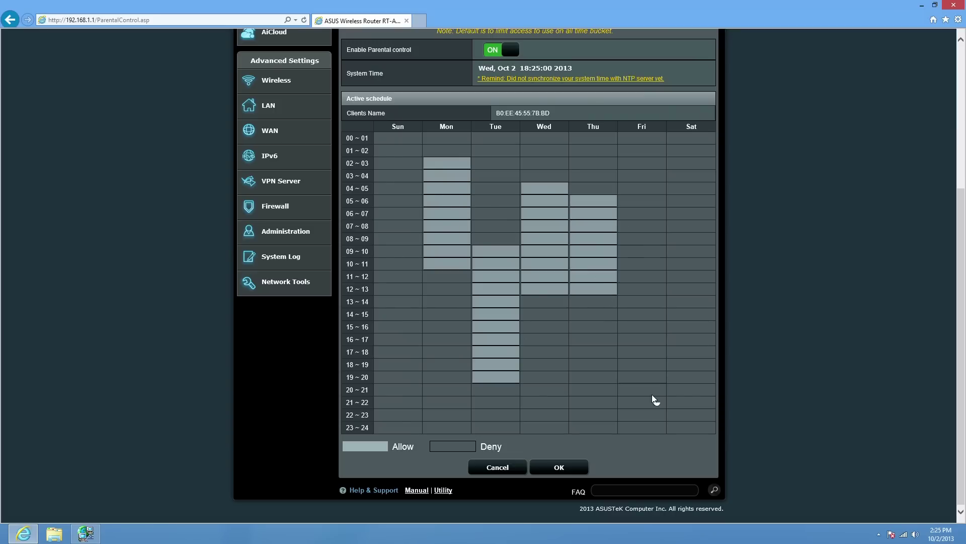
{"action": "left_click_drag", "start_coordinate": [655, 401], "coordinate": [652, 251]}
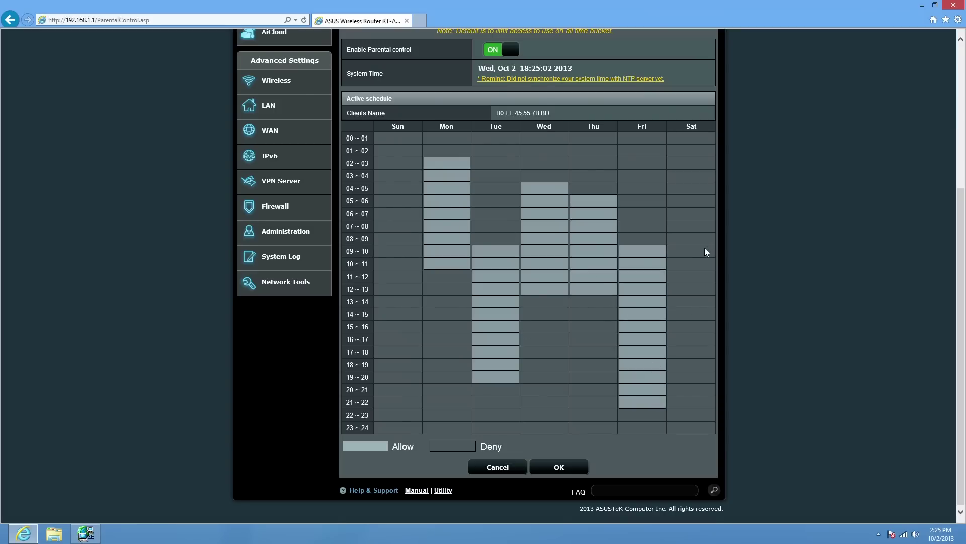
{"action": "scroll", "coordinate": [707, 250], "scroll_direction": "up", "scroll_amount": 5}
{"action": "left_click", "coordinate": [302, 235]}
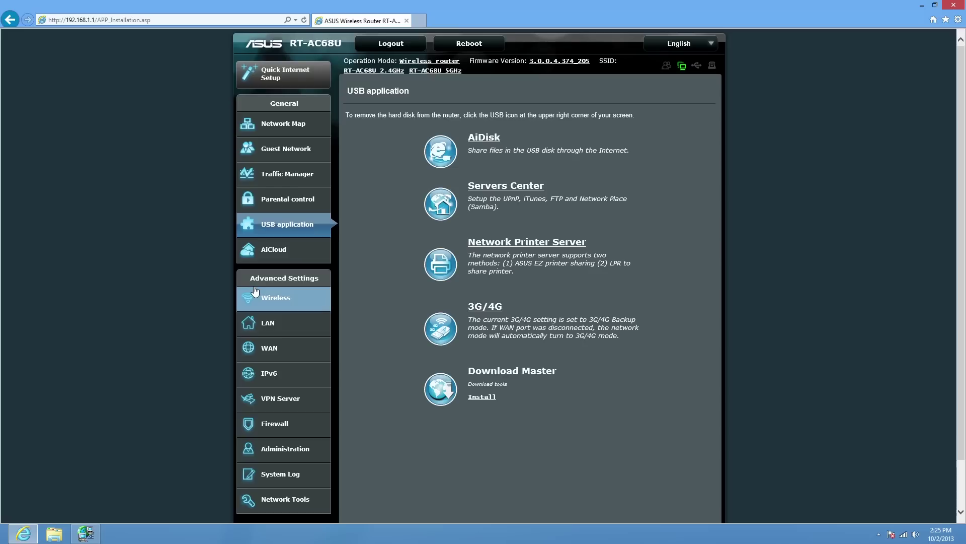
Open the AiCloud page from the General section of the sidebar.
{"action": "left_click", "coordinate": [284, 248]}
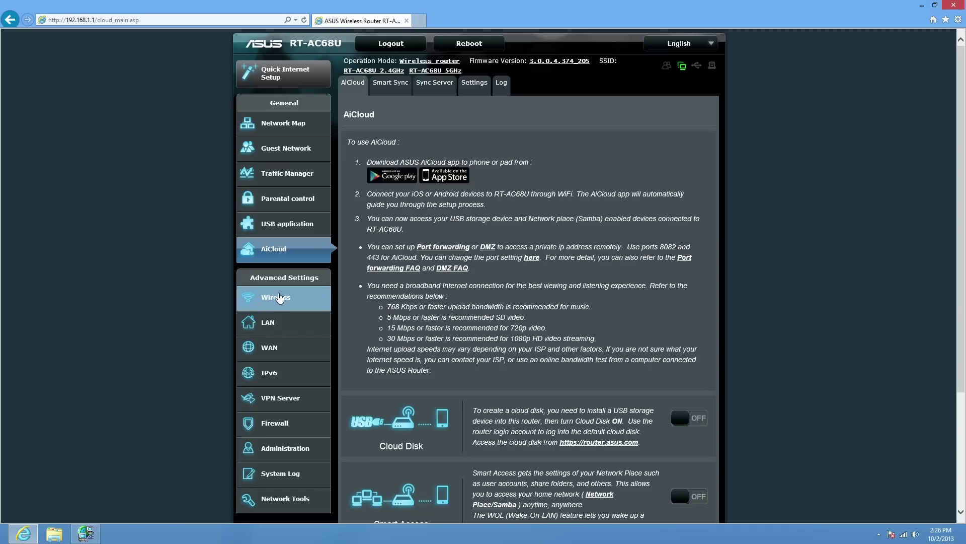
Open the Wireless General settings under Advanced Settings.
{"action": "left_click", "coordinate": [267, 308]}
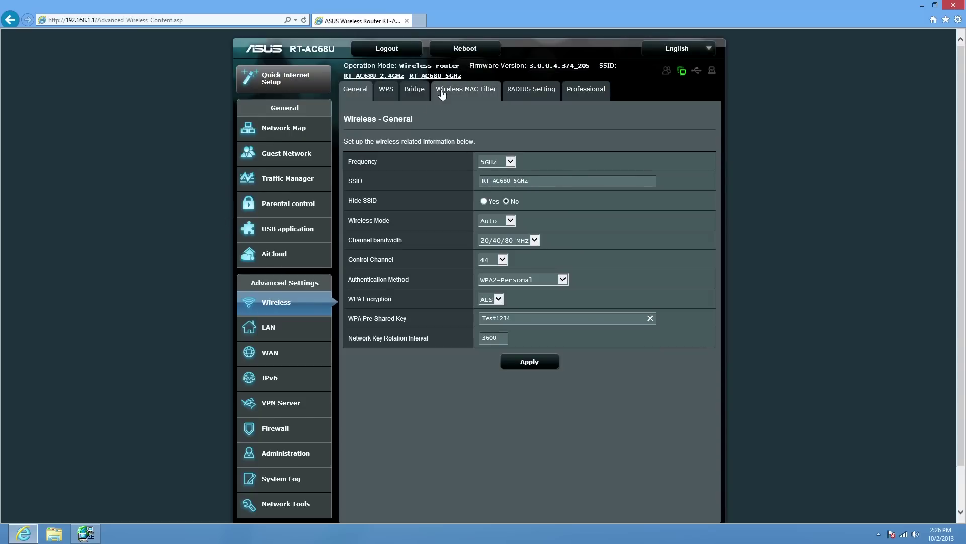
View 2.4GHz general wireless settings, then 5GHz Professional settings, and go to WAN Internet Connection.
{"action": "left_click", "coordinate": [504, 162]}
{"action": "left_click", "coordinate": [507, 158]}
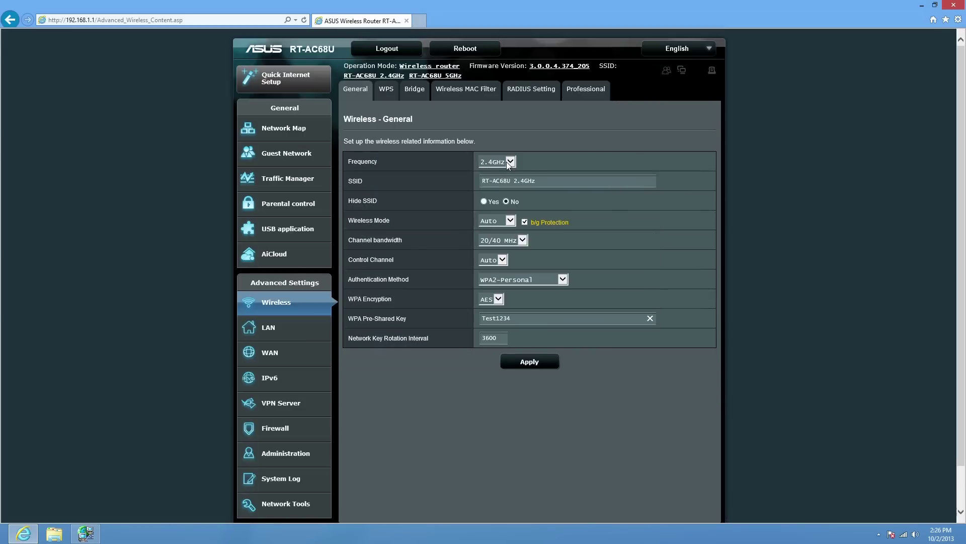
{"action": "left_click", "coordinate": [585, 94]}
{"action": "left_click", "coordinate": [496, 173]}
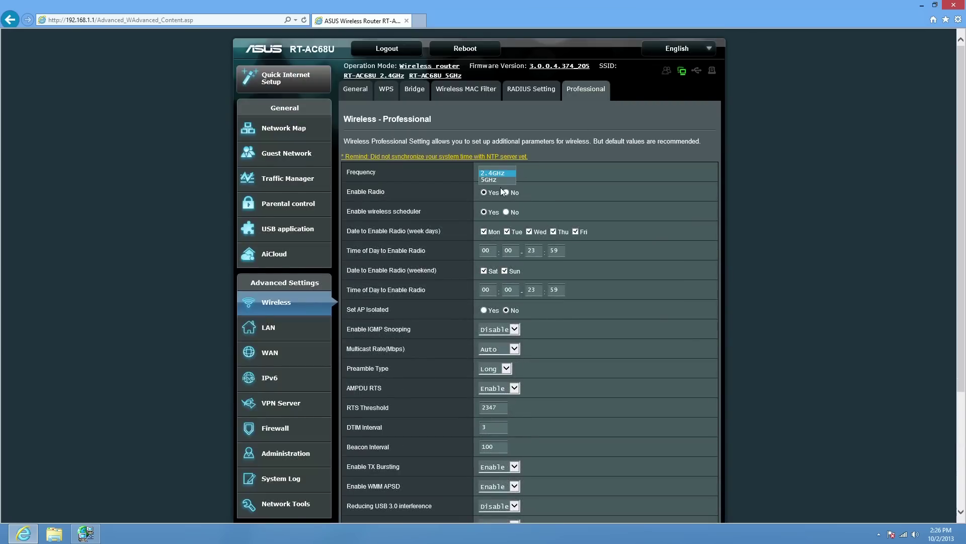
{"action": "left_click", "coordinate": [501, 180]}
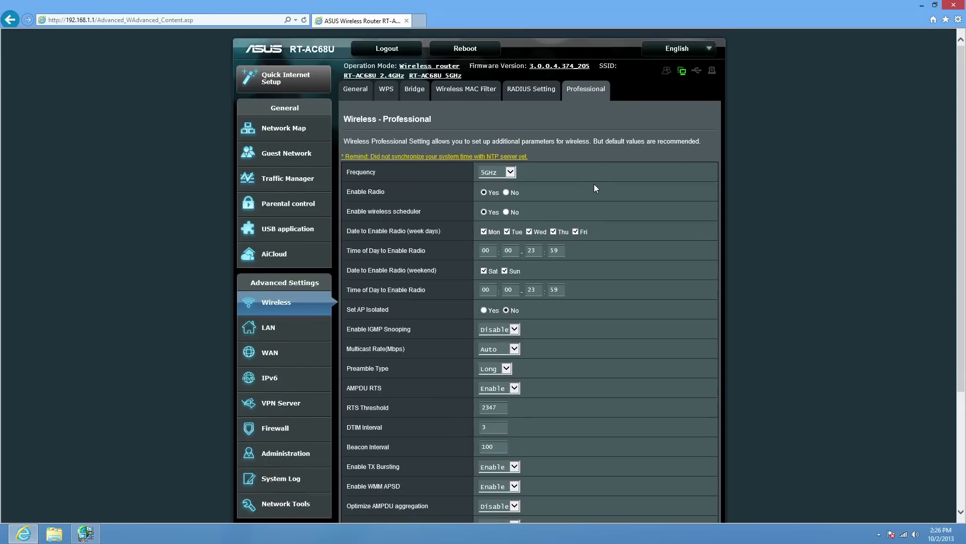
{"action": "scroll", "coordinate": [589, 199], "scroll_direction": "down", "scroll_amount": 3}
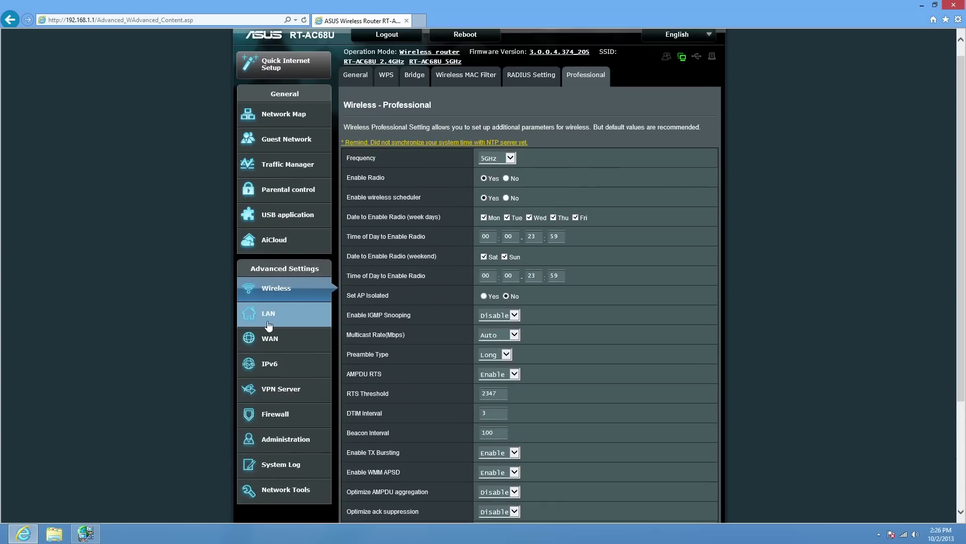
{"action": "left_click", "coordinate": [276, 343]}
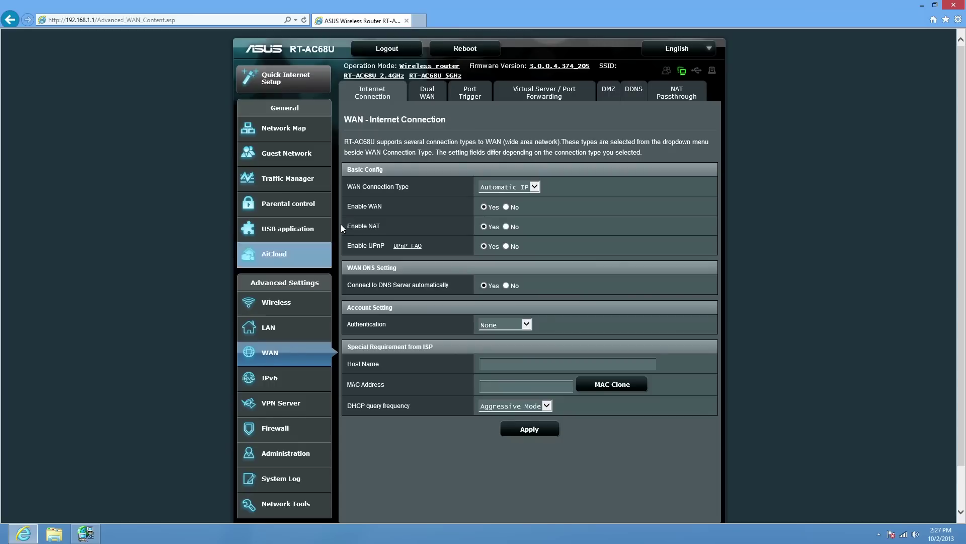
Switch to the Dual WAN tab to view the WAN port setup.
{"action": "left_click", "coordinate": [426, 96]}
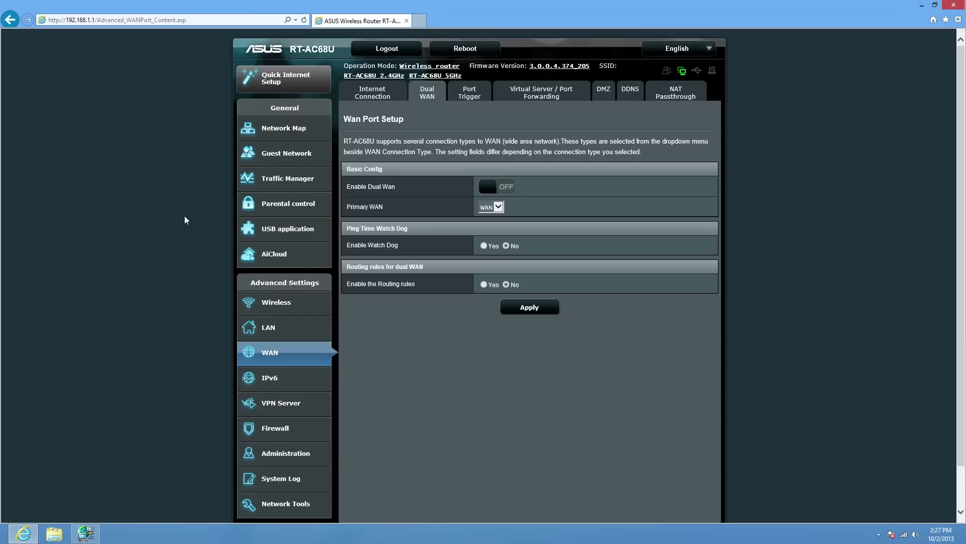
Scroll down the Dual WAN page.
{"action": "scroll", "coordinate": [184, 217], "scroll_direction": "down", "scroll_amount": 2}
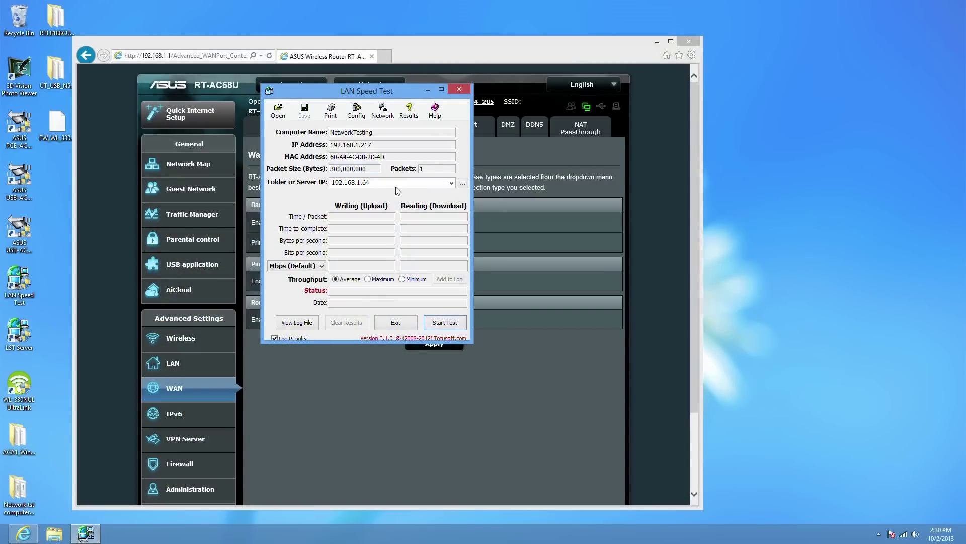
Run the LAN Speed Test to 192.168.1.64, ending after ~540 Mbps upload, ~446 Mbps download.
{"action": "left_click", "coordinate": [436, 324]}
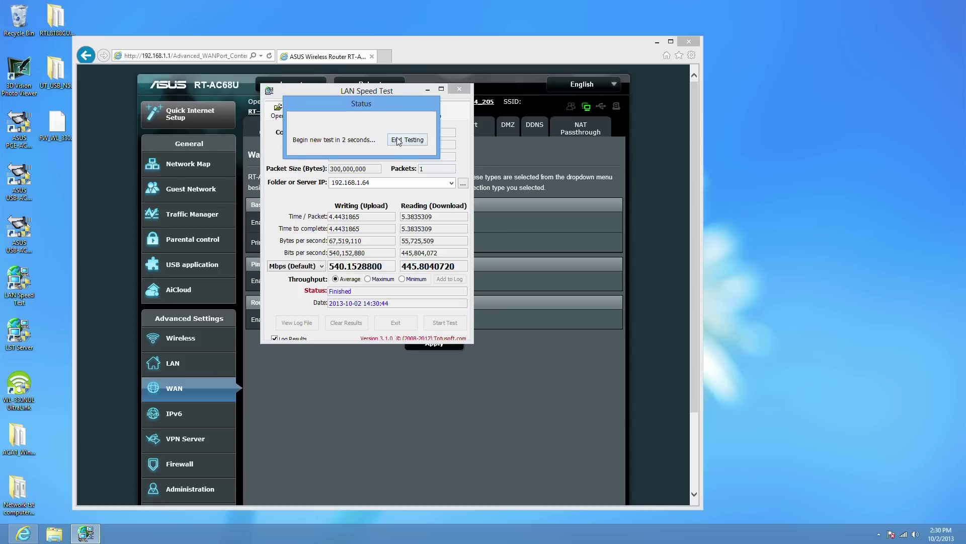
{"action": "left_click", "coordinate": [398, 141]}
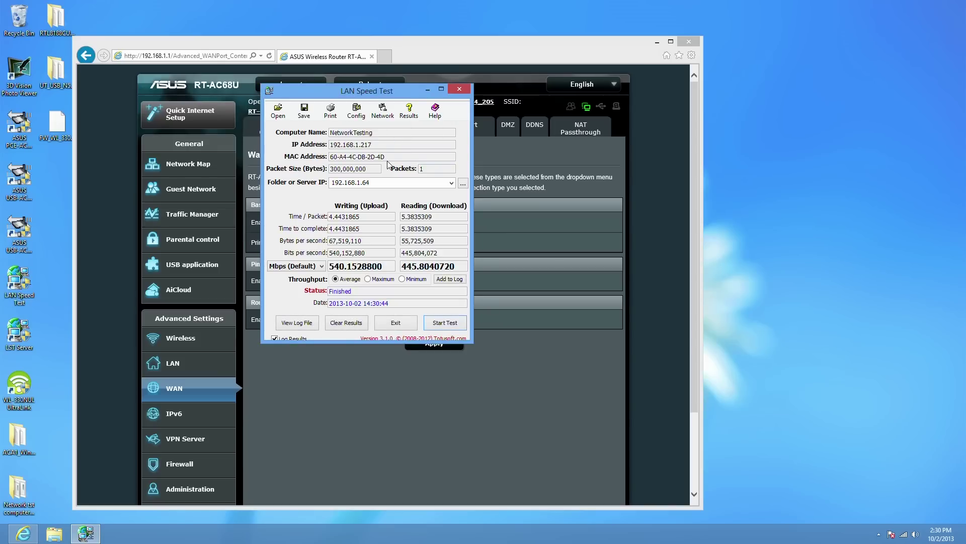